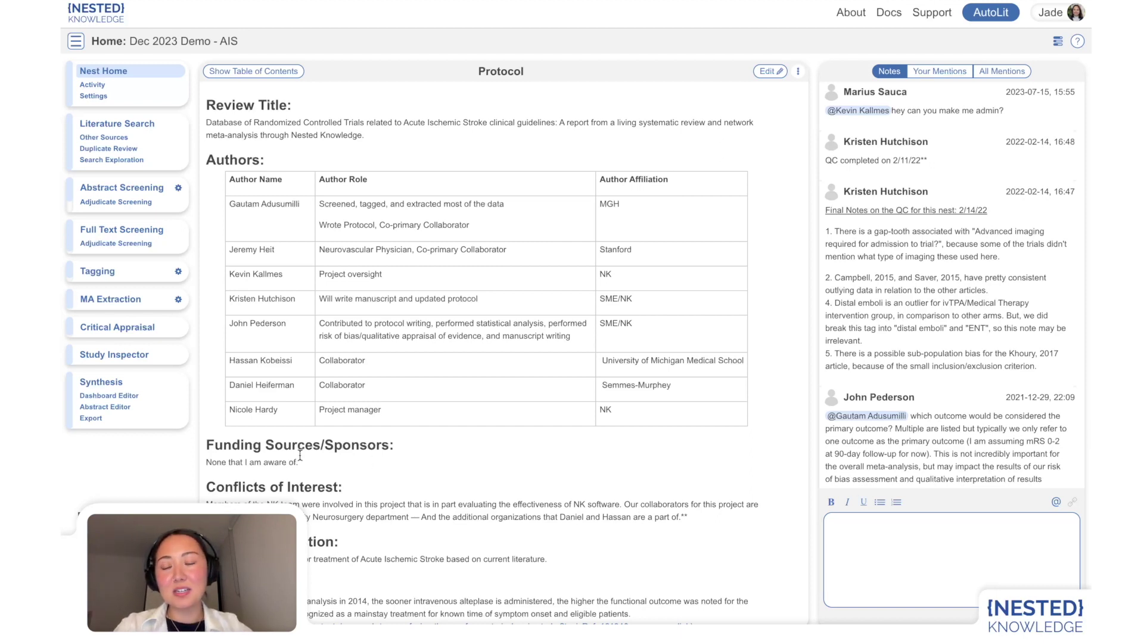
Open the nest's Synthesis page and review its dashboard, from the forest plot and key endpoints to the PRISMA chart
left_click(95, 385)
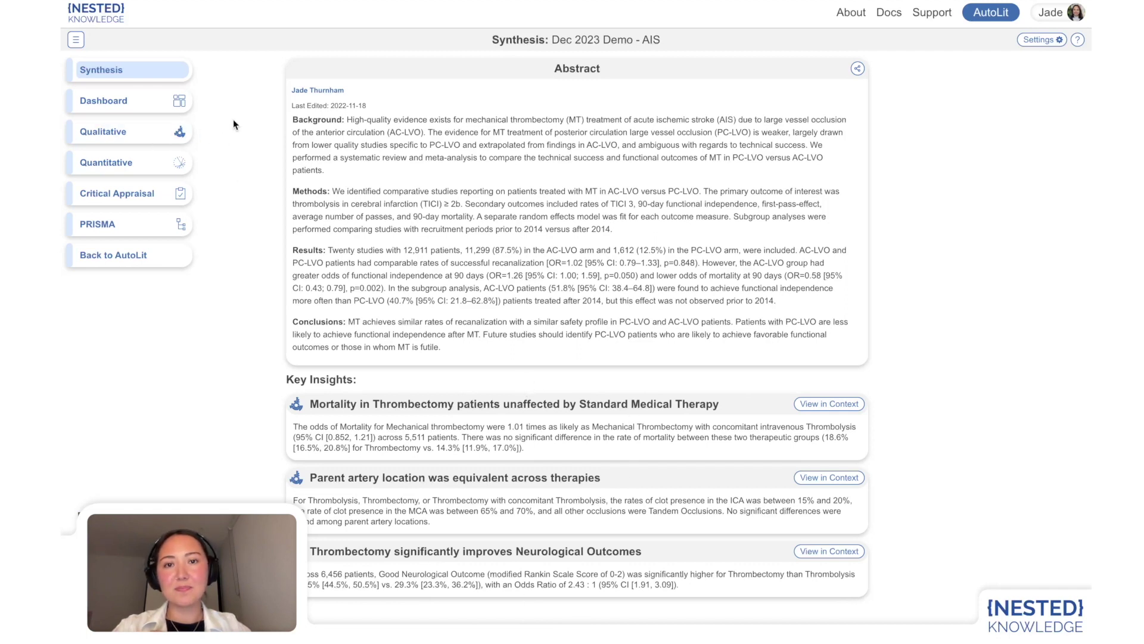
left_click(110, 104)
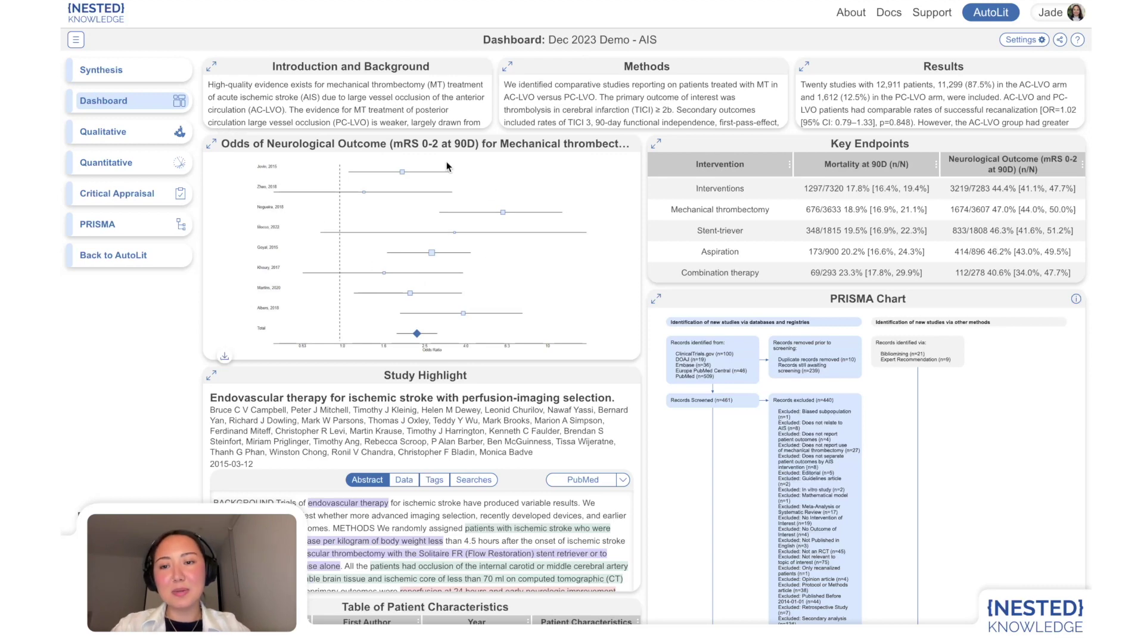
scroll(854, 259, "down", 1)
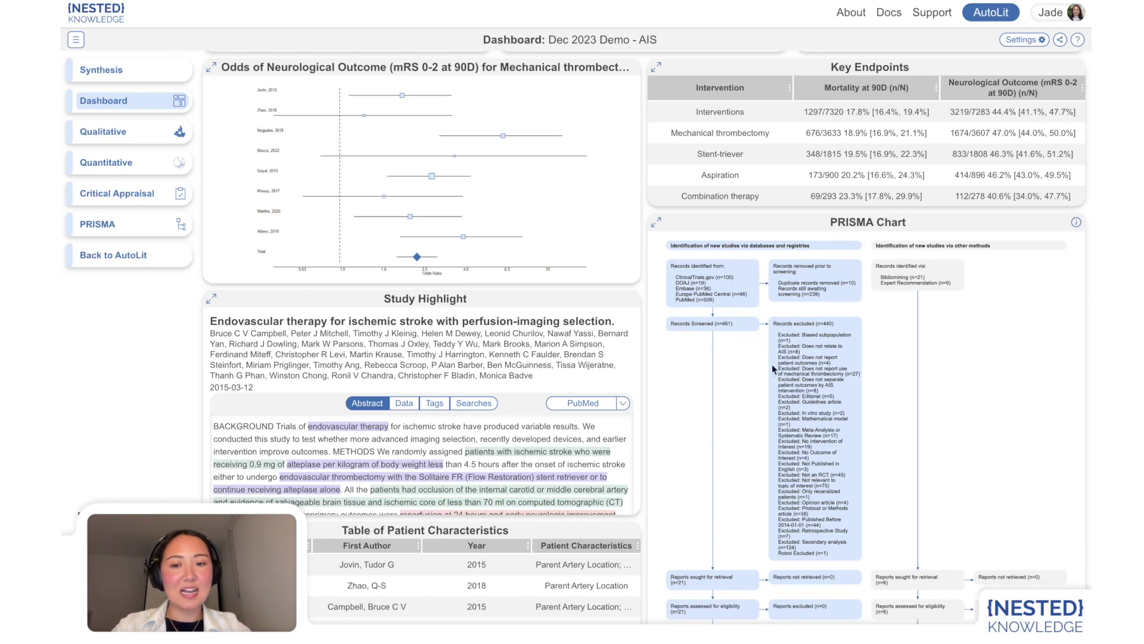
scroll(840, 299, "down", 1)
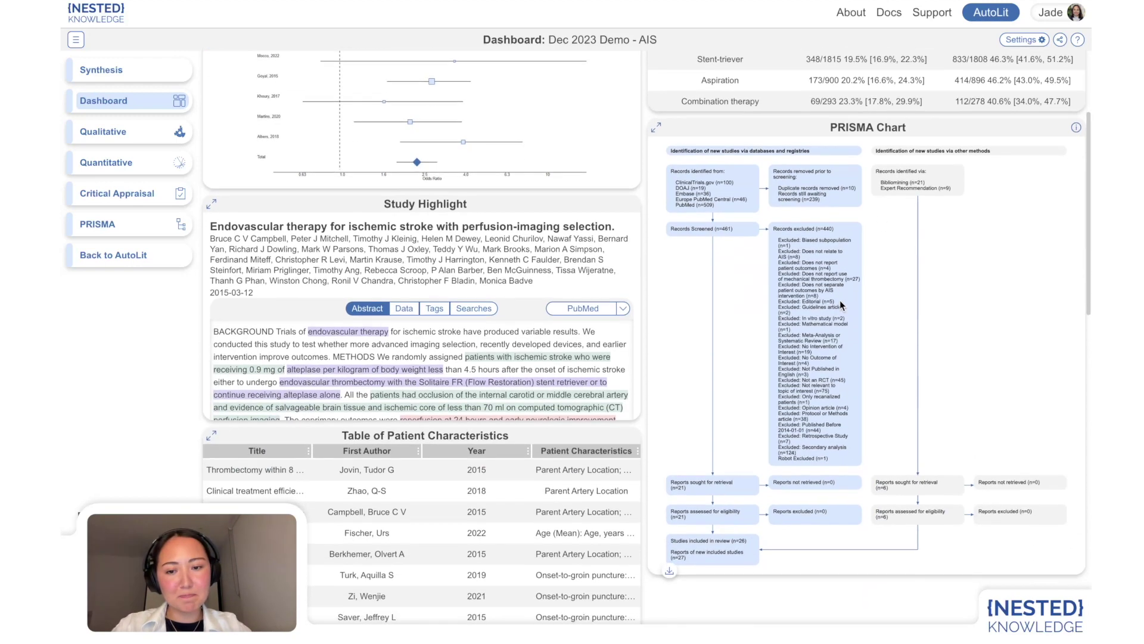
scroll(839, 300, "up", 2)
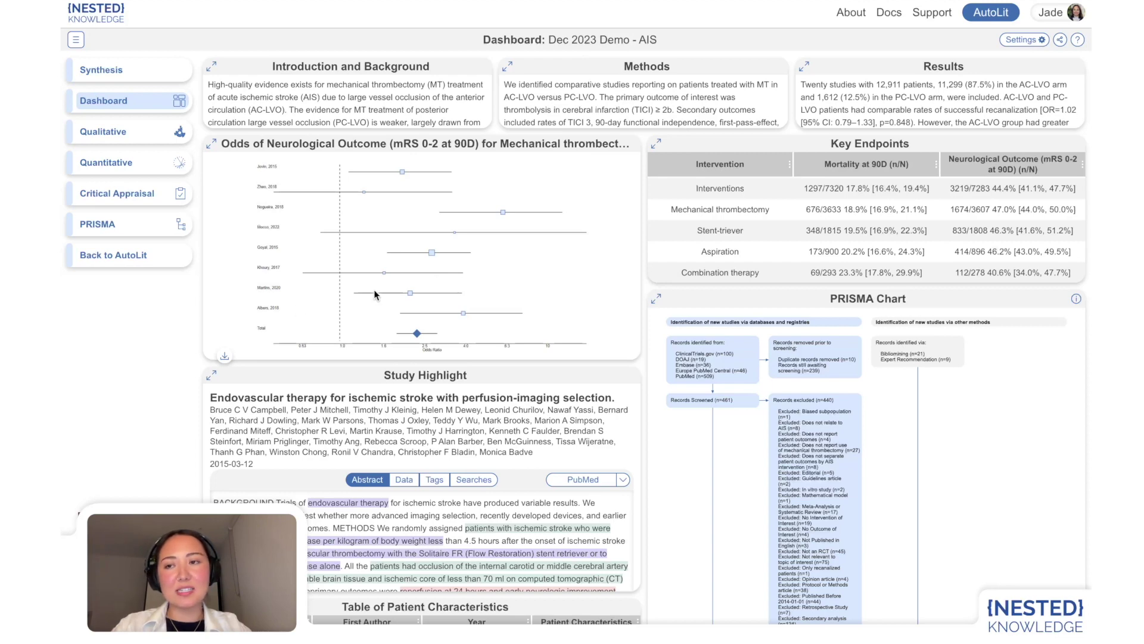
In Qualitative Synthesis, filter by Mortality at 90D and examine the abstract, data, tags and searches of "Thrombectomy within 8 hours after symptom onset in ischemic stroke"
left_click(113, 131)
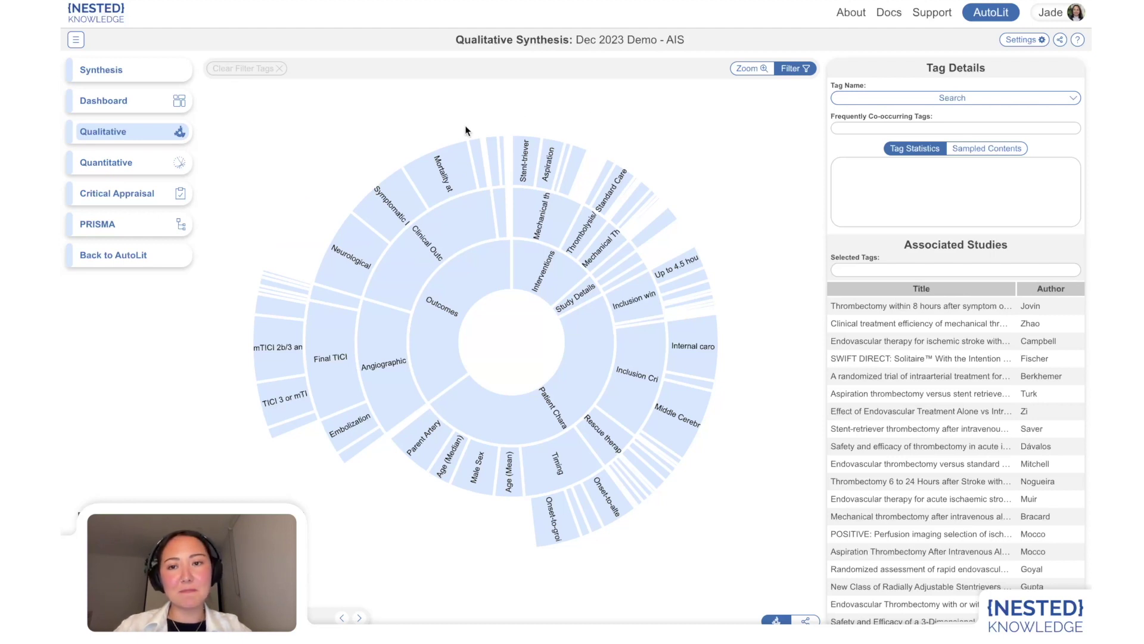
left_click(446, 190)
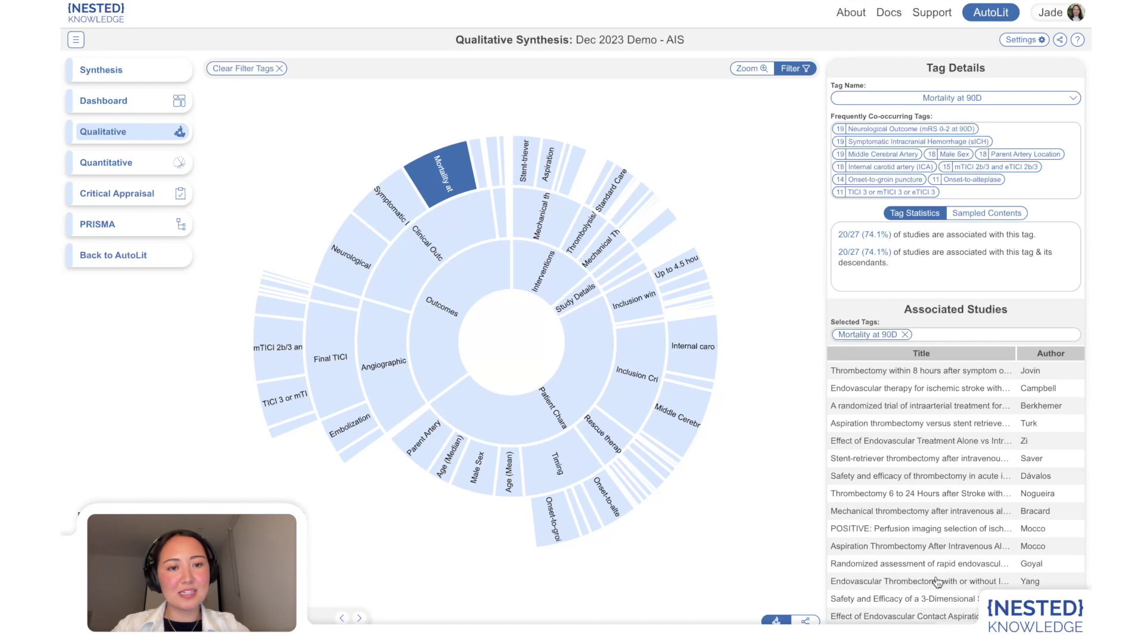
left_click(881, 372)
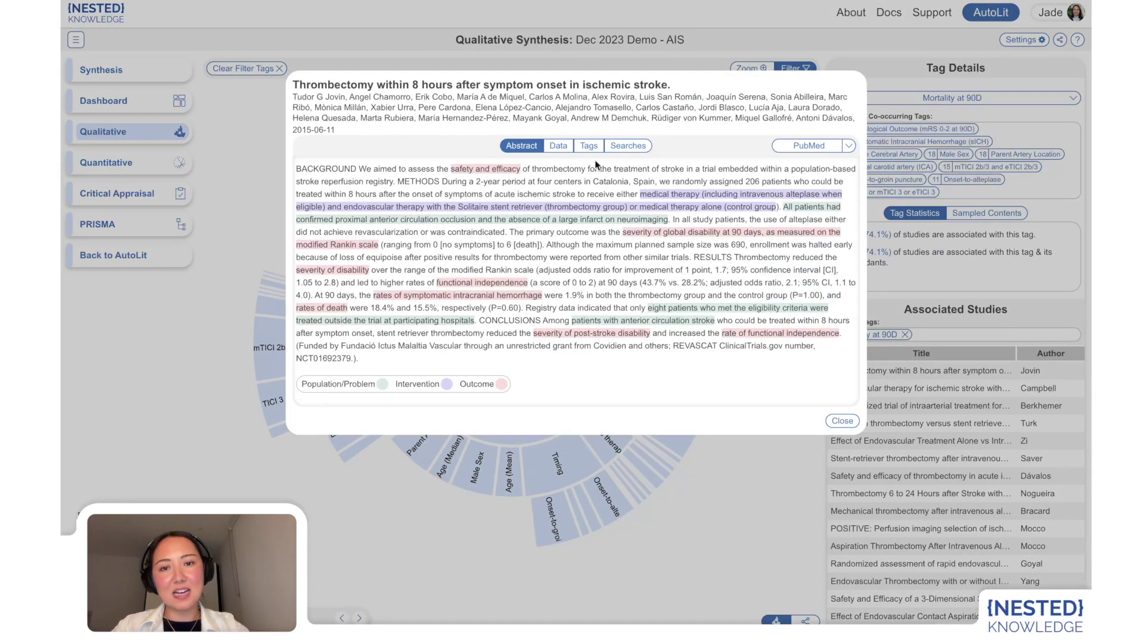
left_click(559, 145)
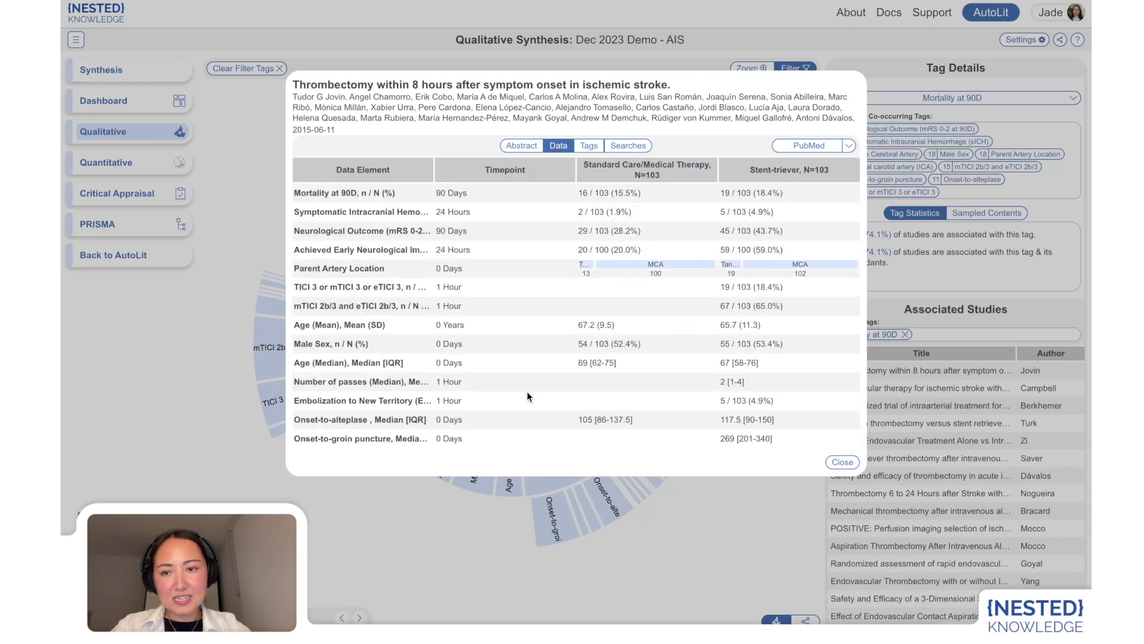
left_click(588, 148)
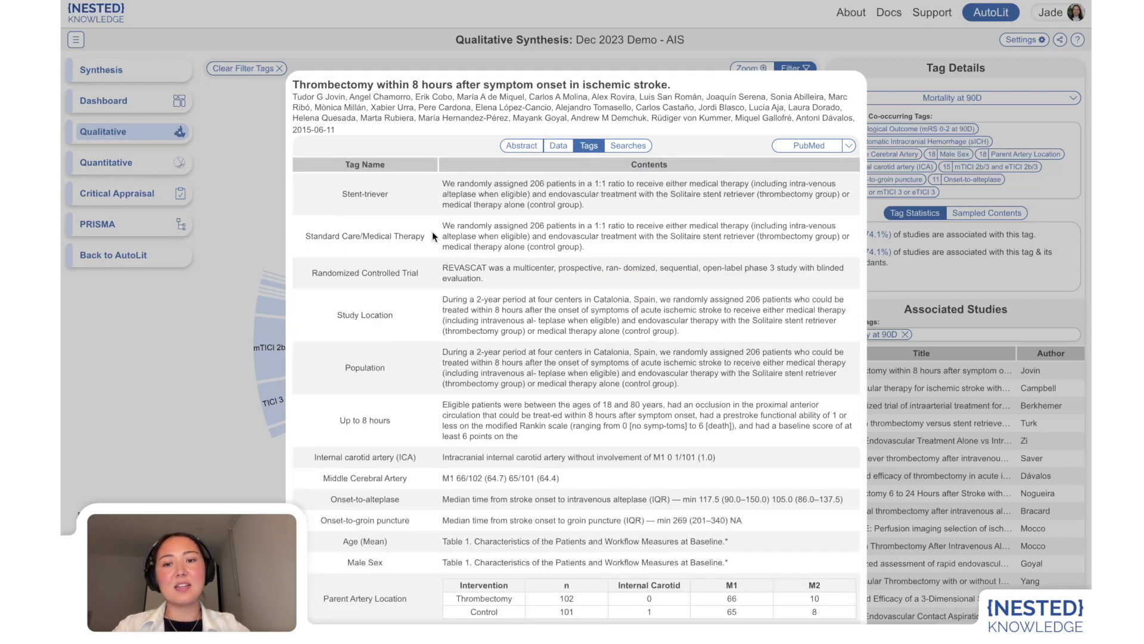
left_click(636, 148)
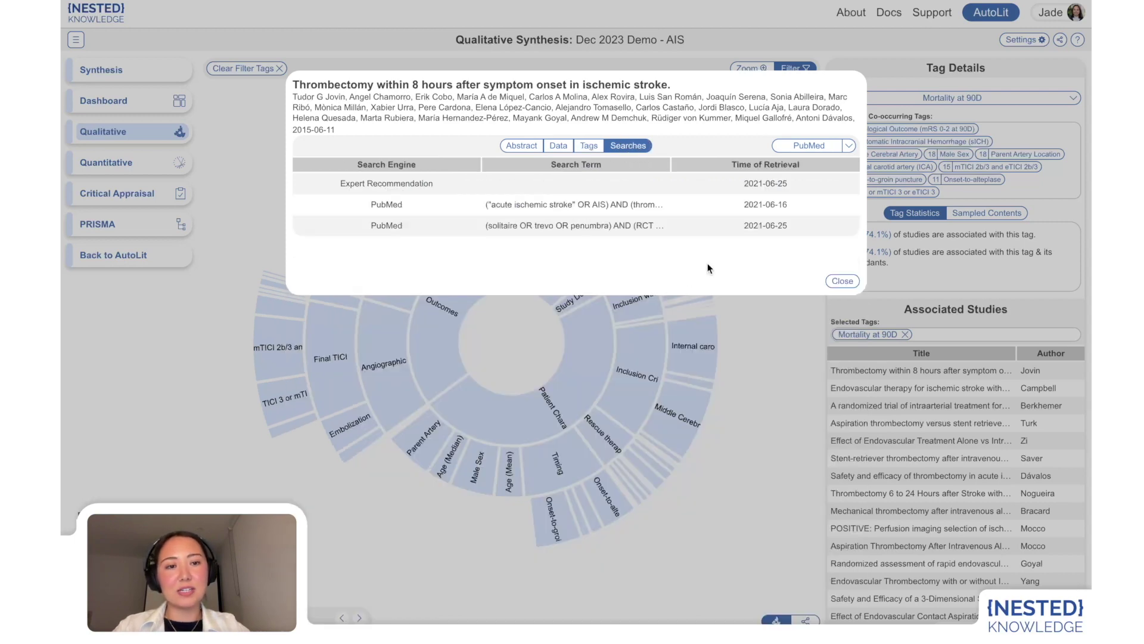
left_click(760, 366)
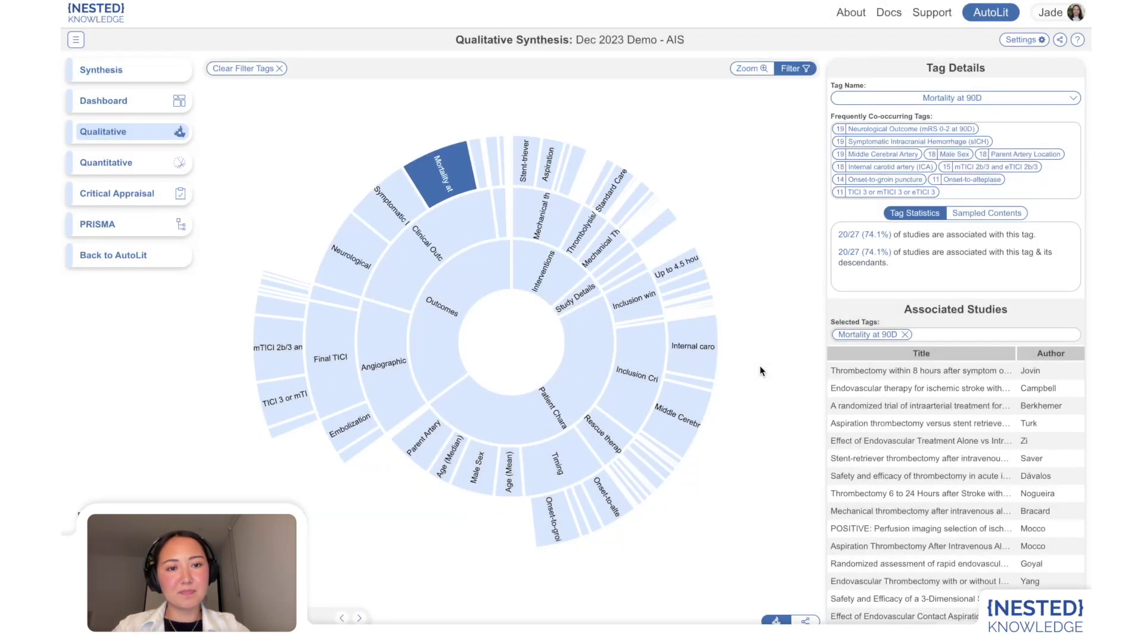
left_click(905, 335)
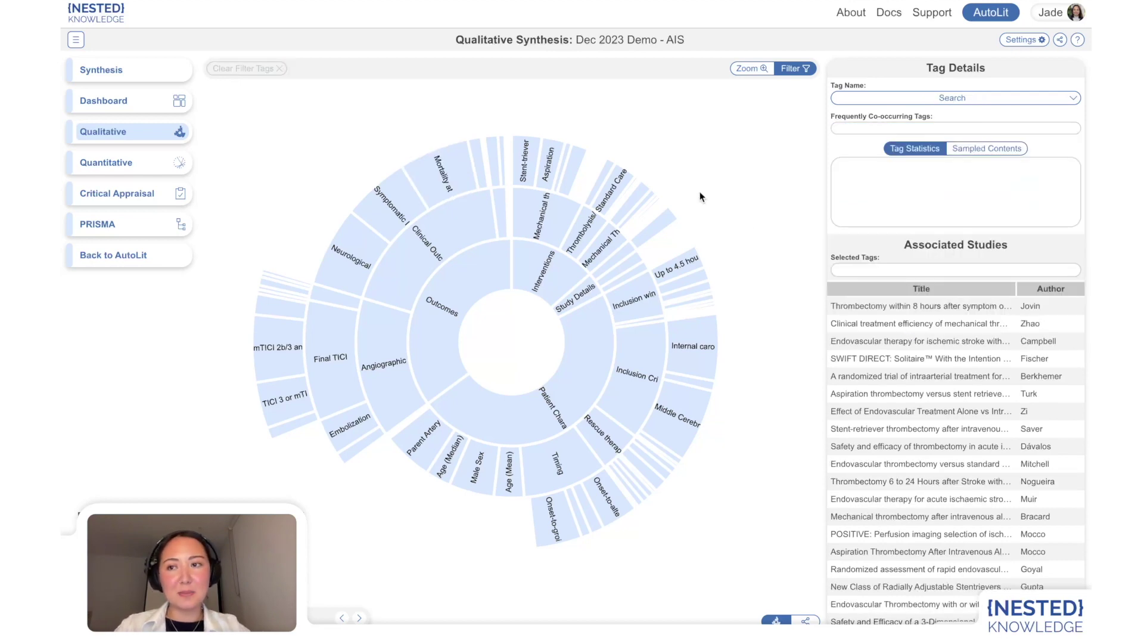
In the Quantitative Synthesis summary, expand Mechanical thrombectomy and view the outcomes available for the first outcome column
left_click(136, 168)
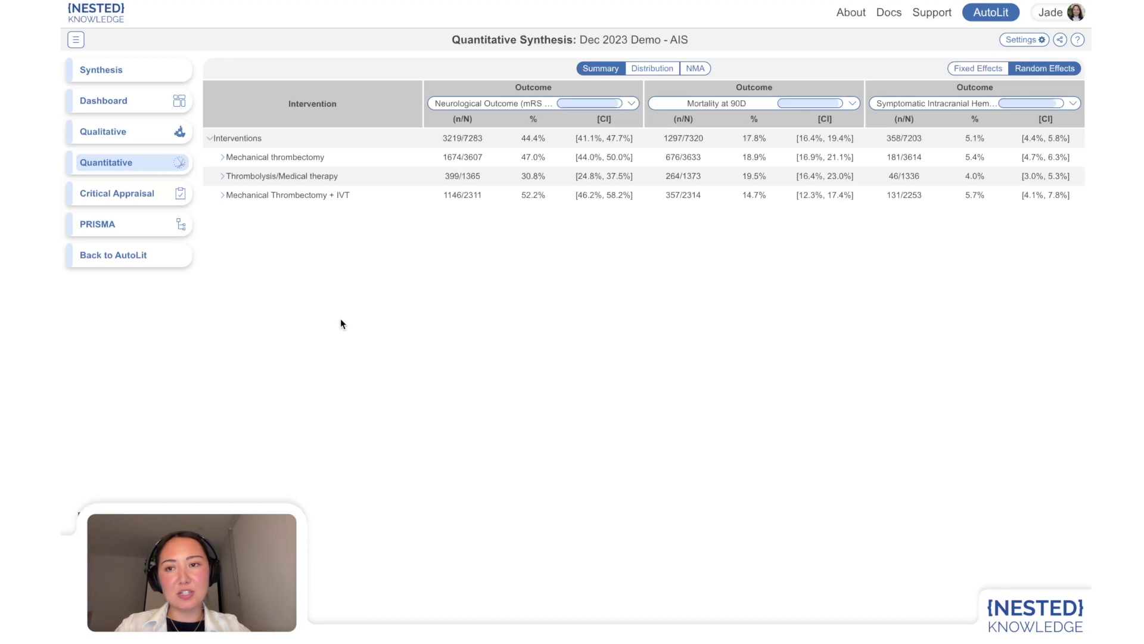
left_click(273, 158)
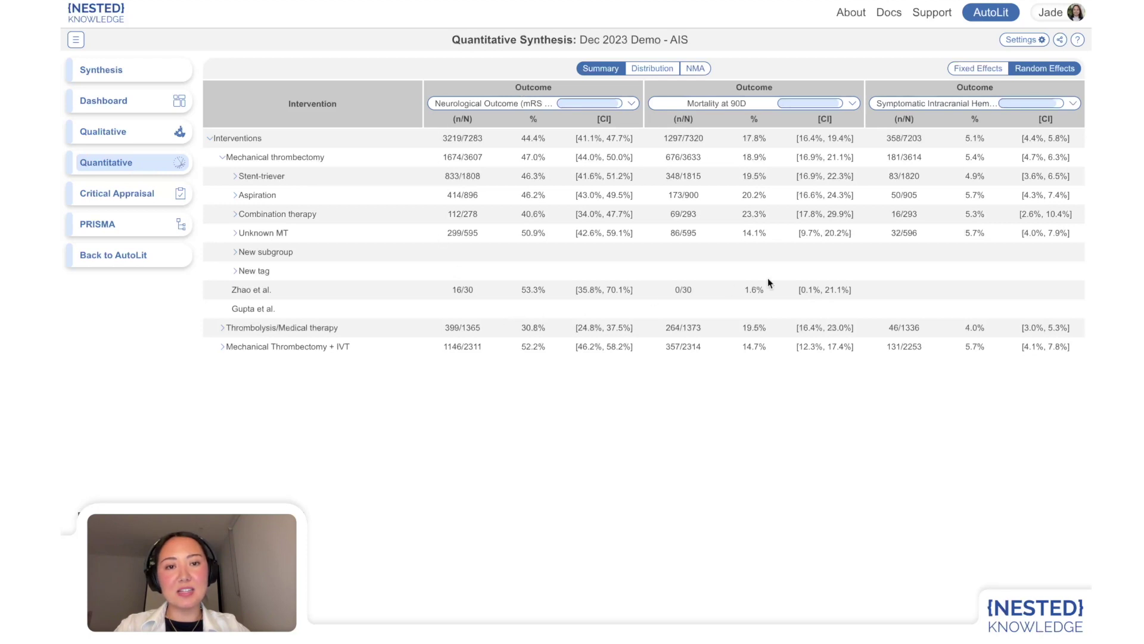
left_click(605, 107)
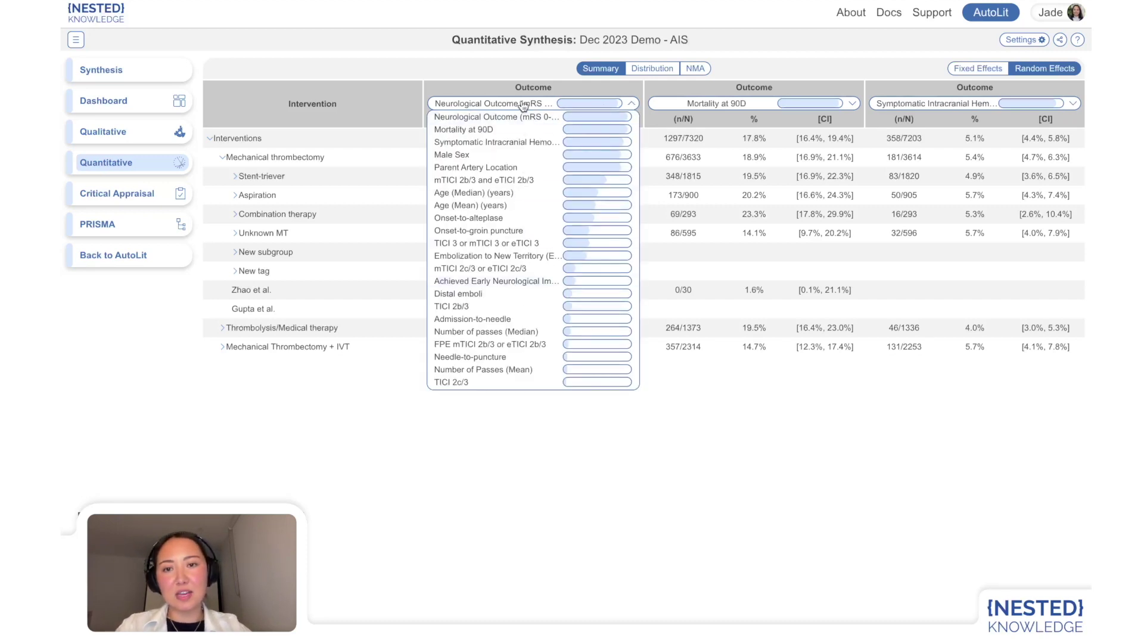
left_click(583, 84)
Show the distribution plot of Neurological Outcome against Mortality at 90D and identify the study arms behind individual points
left_click(641, 70)
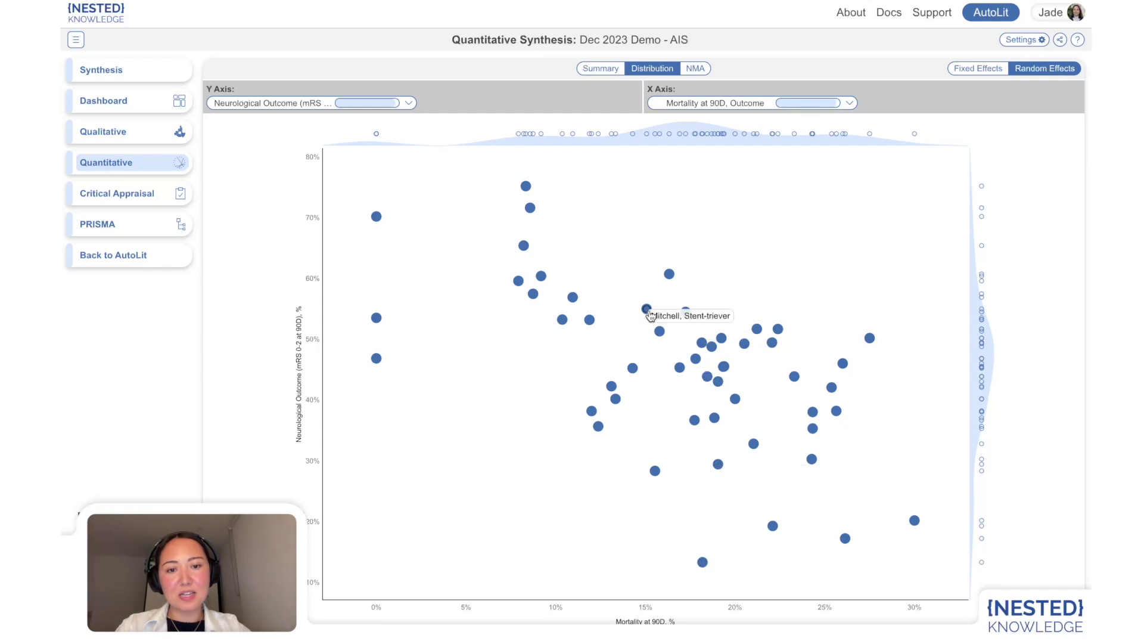
mouse_move(590, 323)
mouse_move(542, 278)
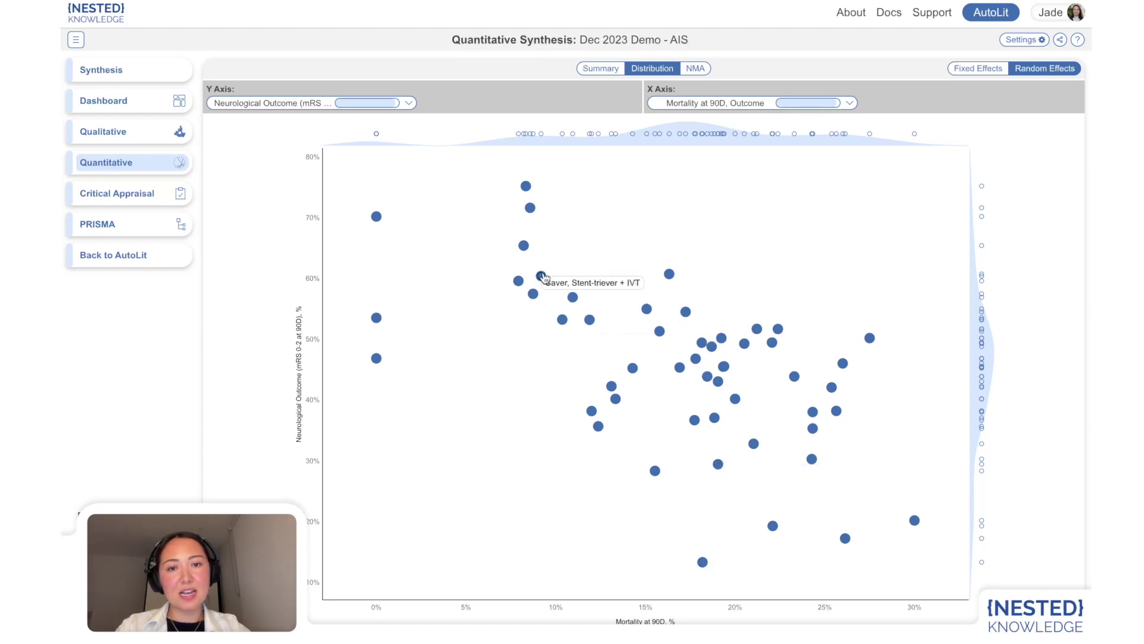
In the network meta-analysis, examine the forest, SUCRA and funnel plots for Thrombolysis/Medical therapy, and return to the odds ratio matrix
left_click(697, 70)
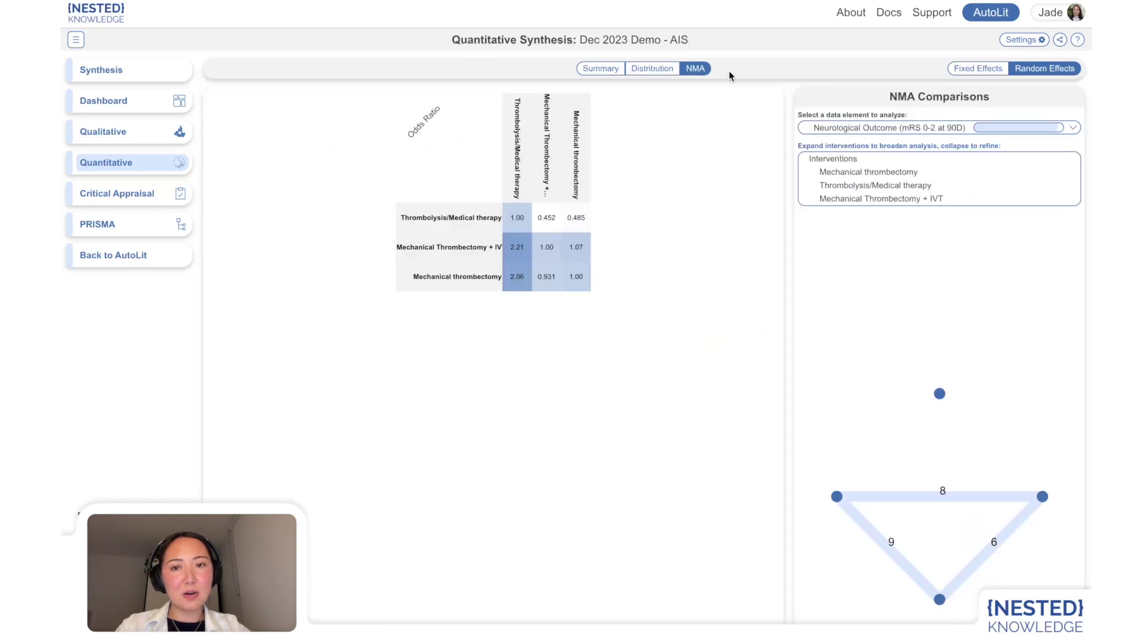
left_click(516, 182)
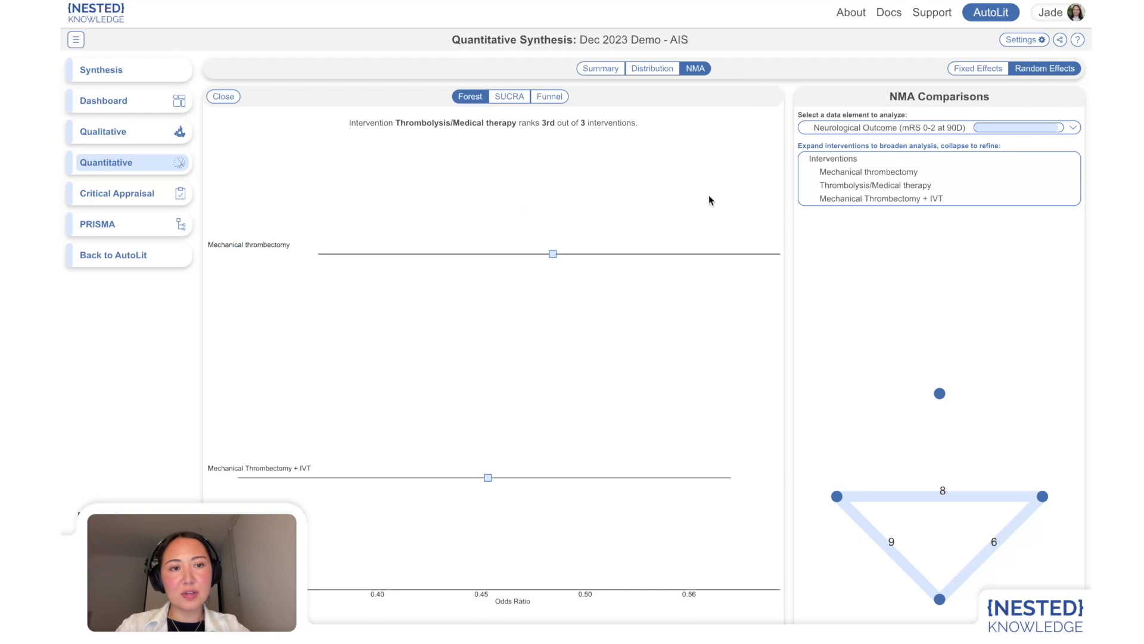
left_click(515, 98)
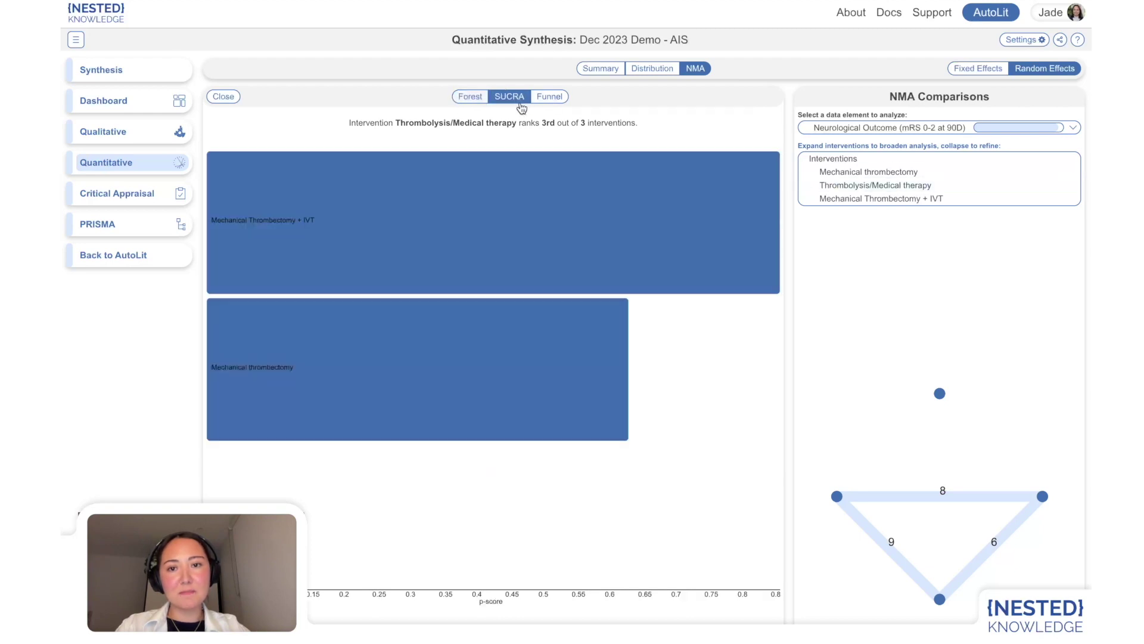
left_click(549, 95)
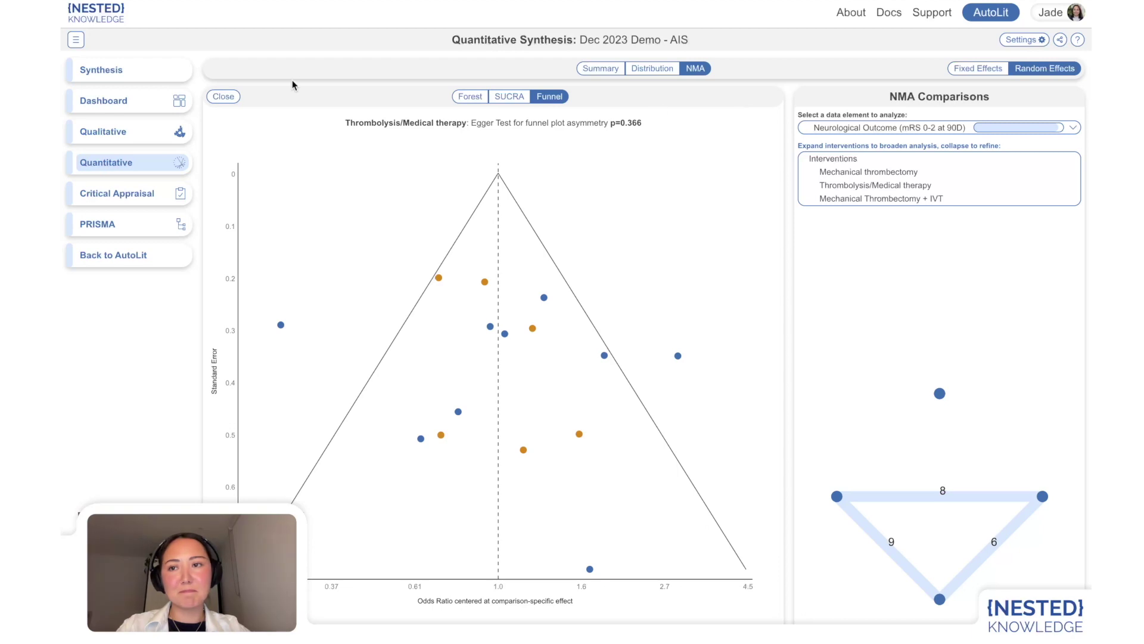
left_click(224, 97)
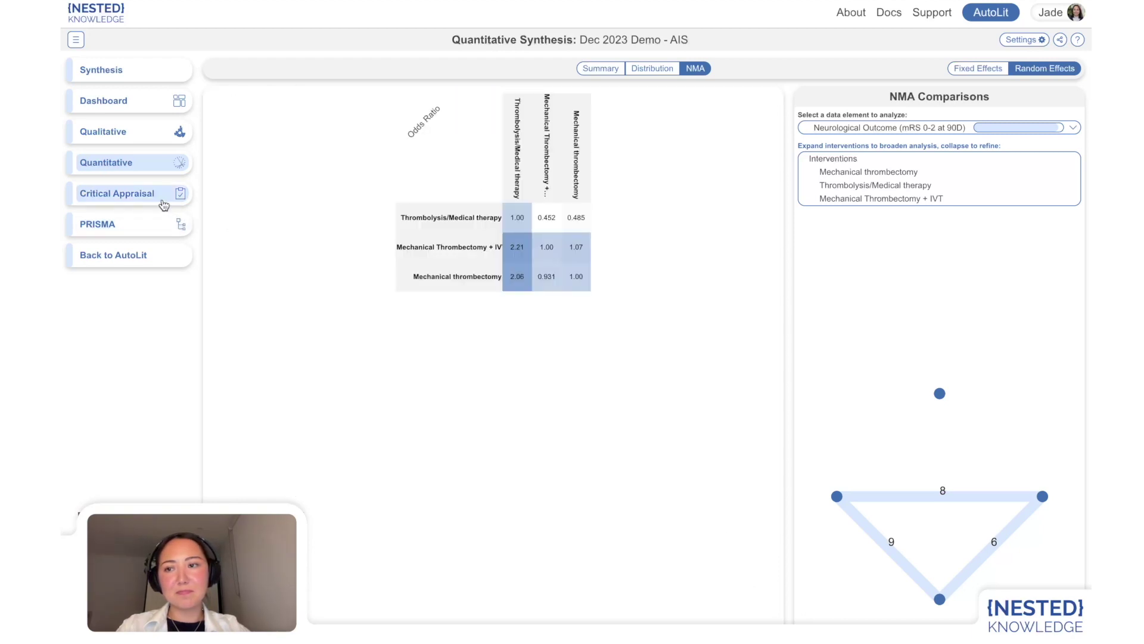
Review the Critical Appraisal as a domain distribution and as a traffic light table, and view the PRISMA diagram
left_click(133, 199)
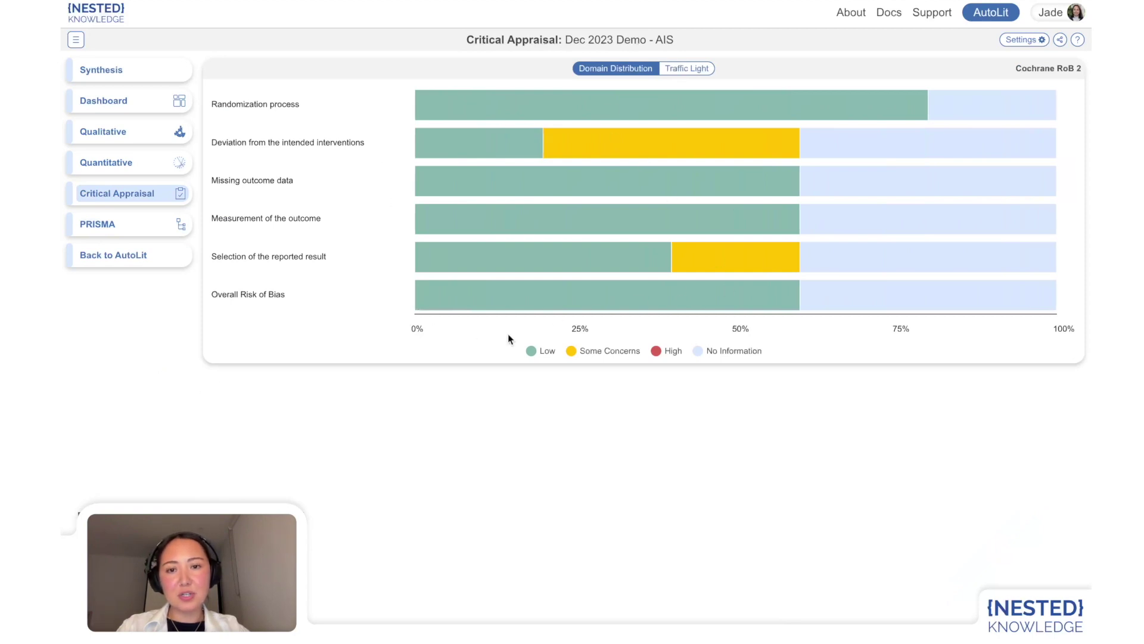
left_click(689, 71)
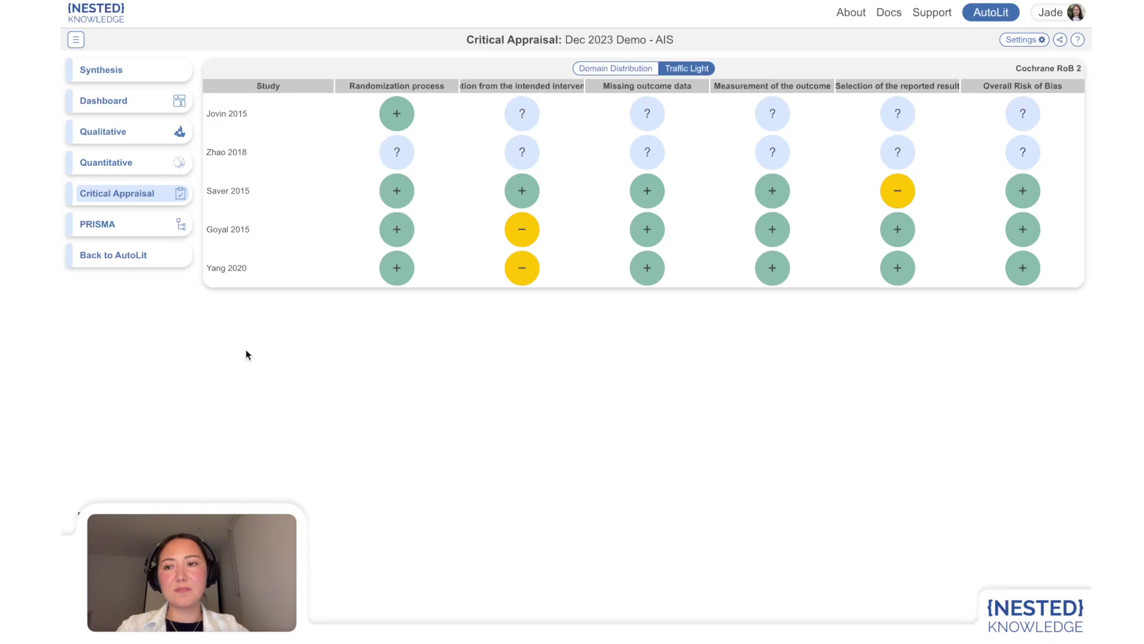
left_click(141, 230)
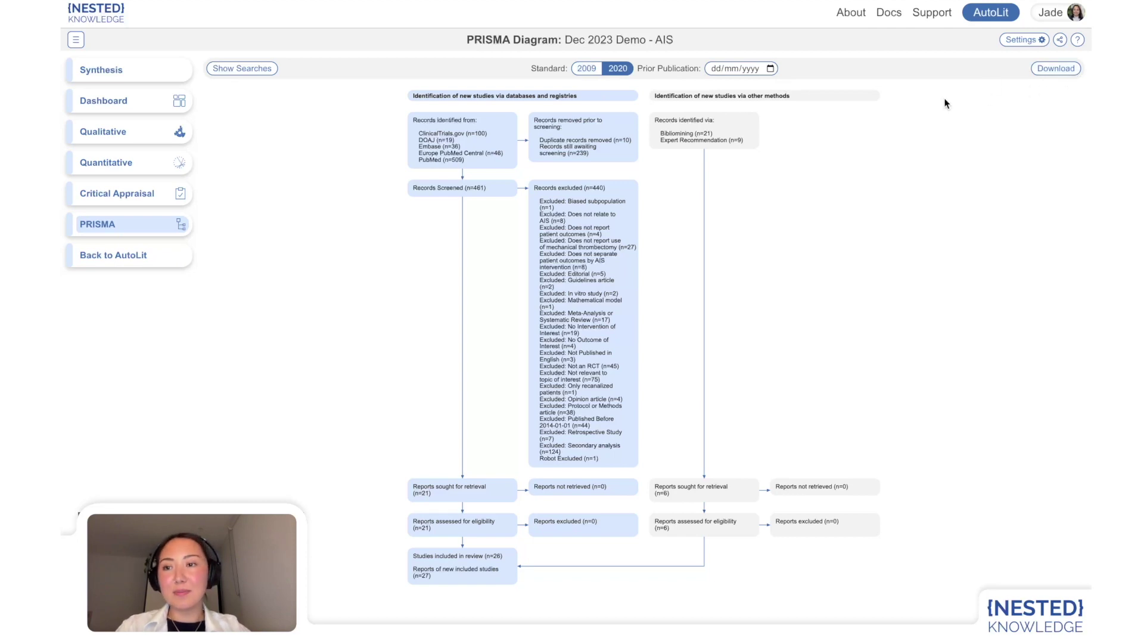
Review the Link, QR Code, Embed and File options for sharing the Qualitative Synthesis, and leave without sharing
left_click(140, 131)
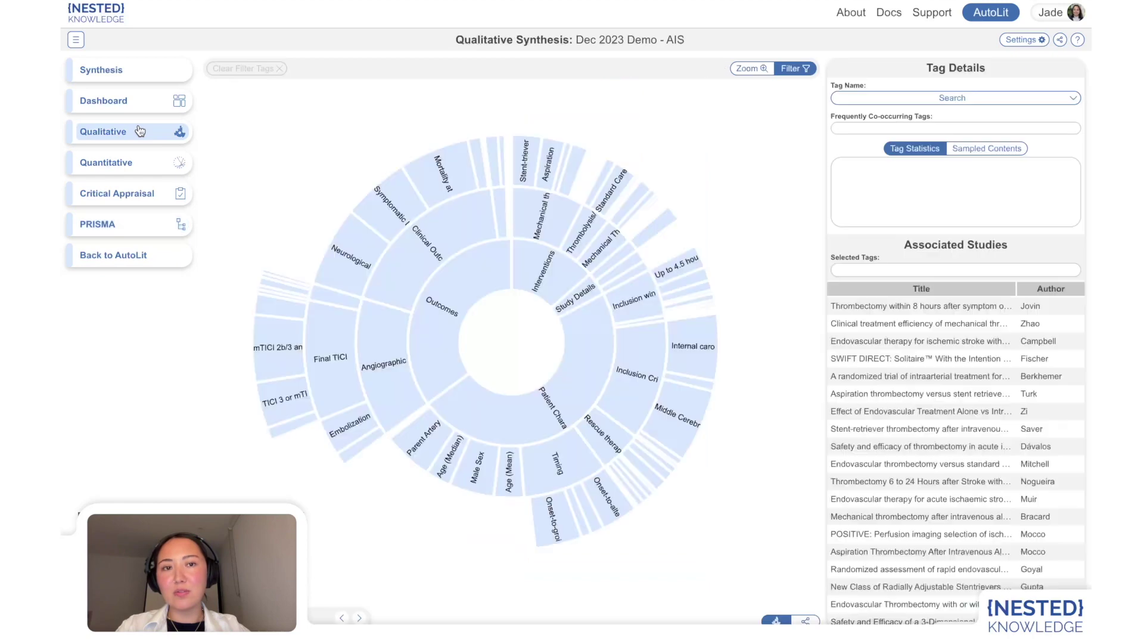
left_click(1061, 40)
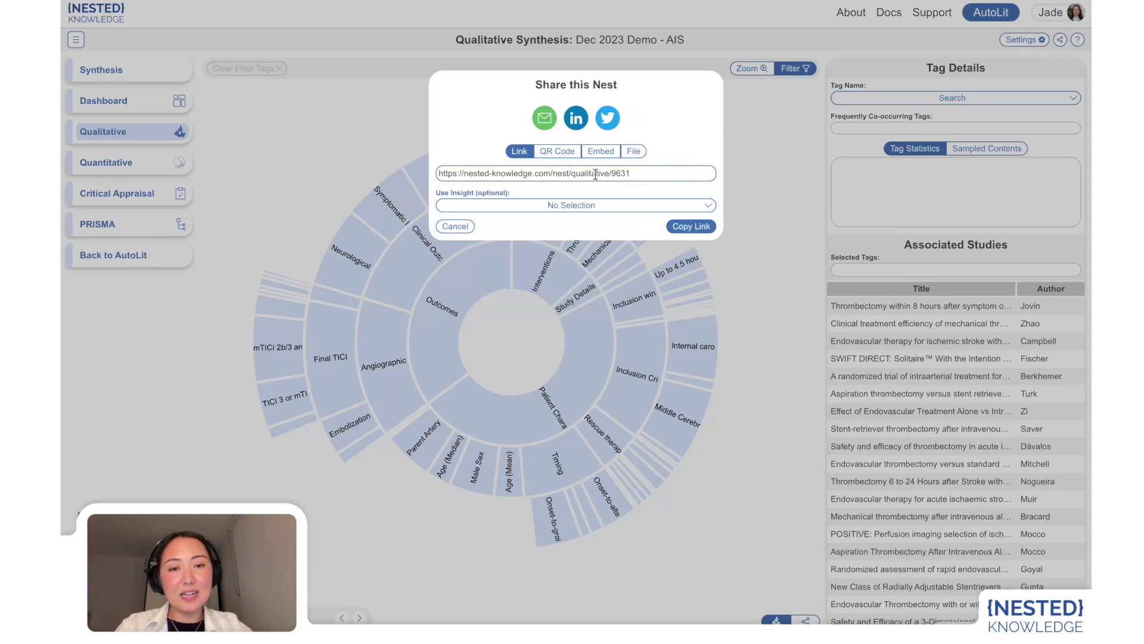
left_click(557, 152)
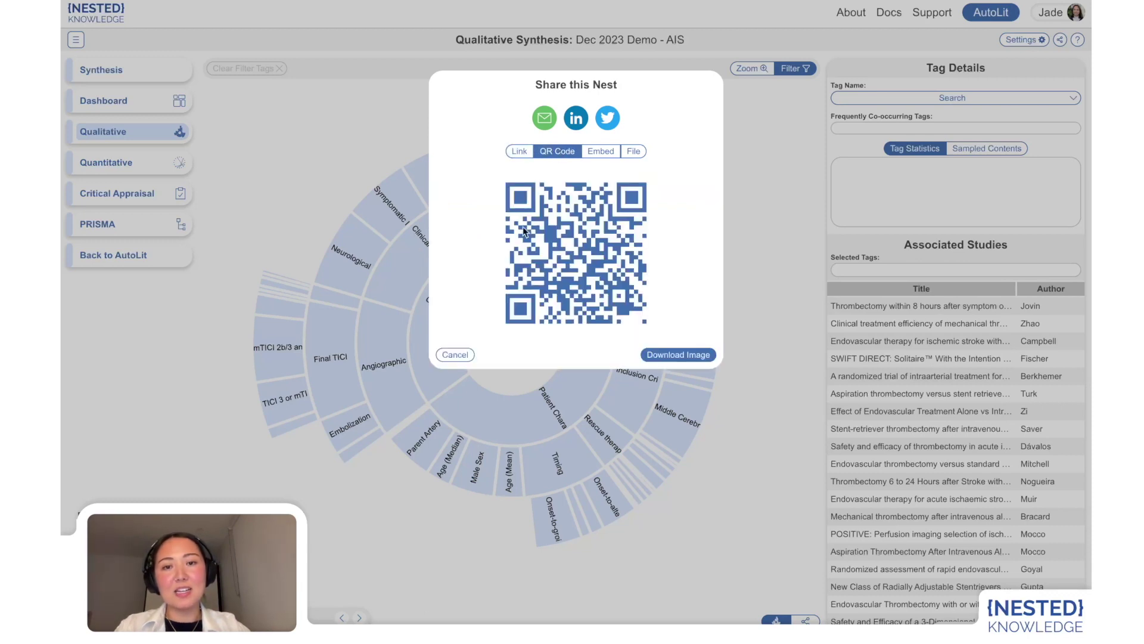
left_click(597, 155)
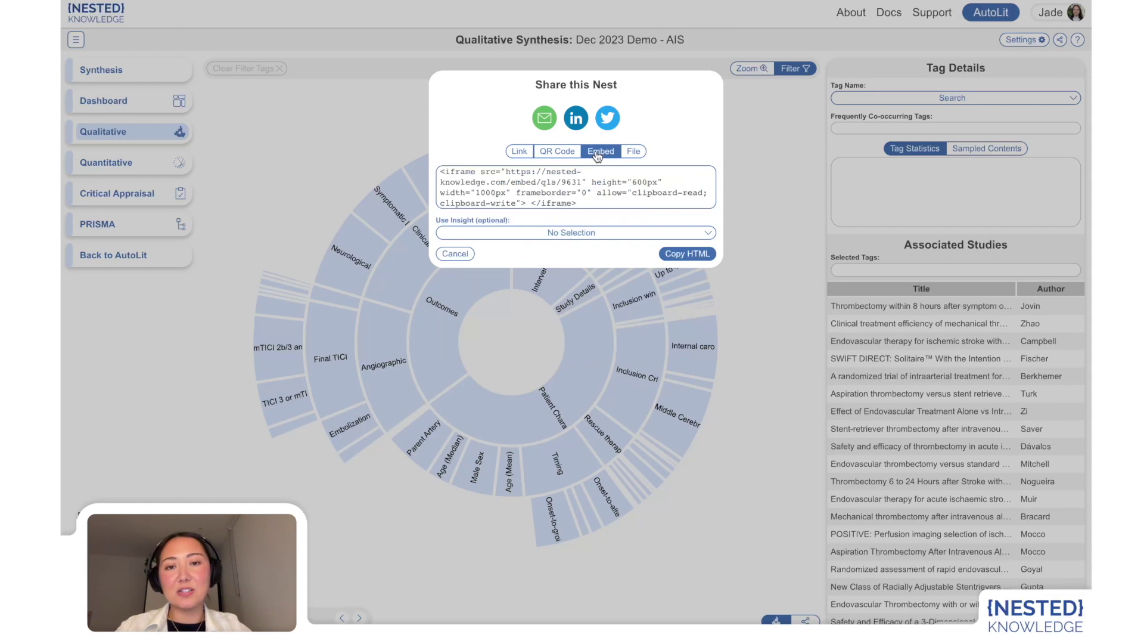
left_click(634, 153)
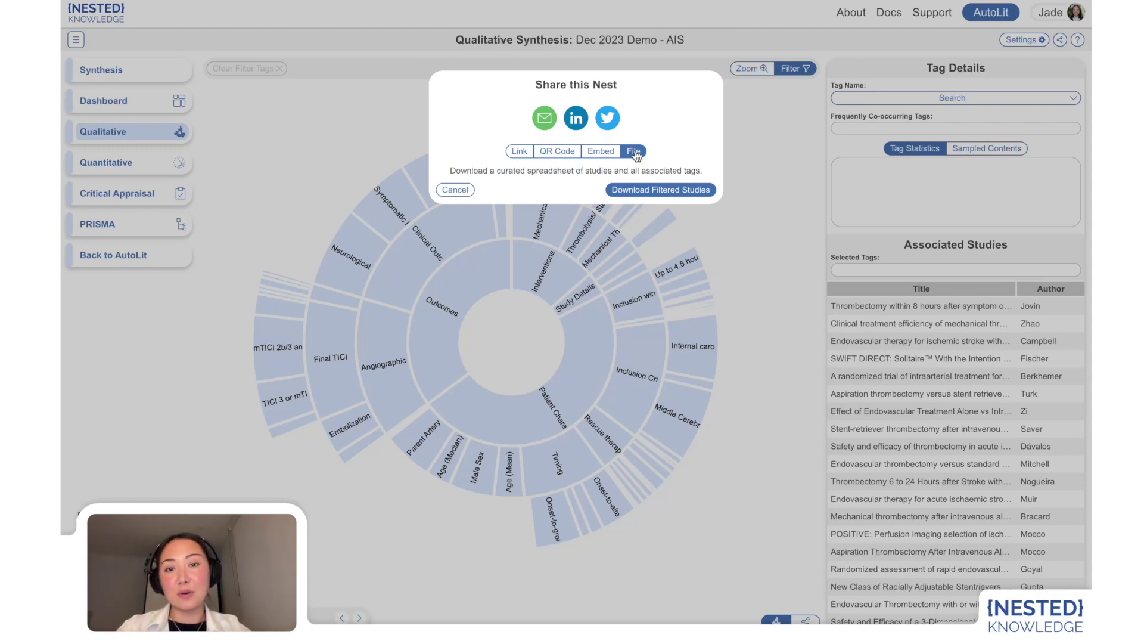
left_click(527, 231)
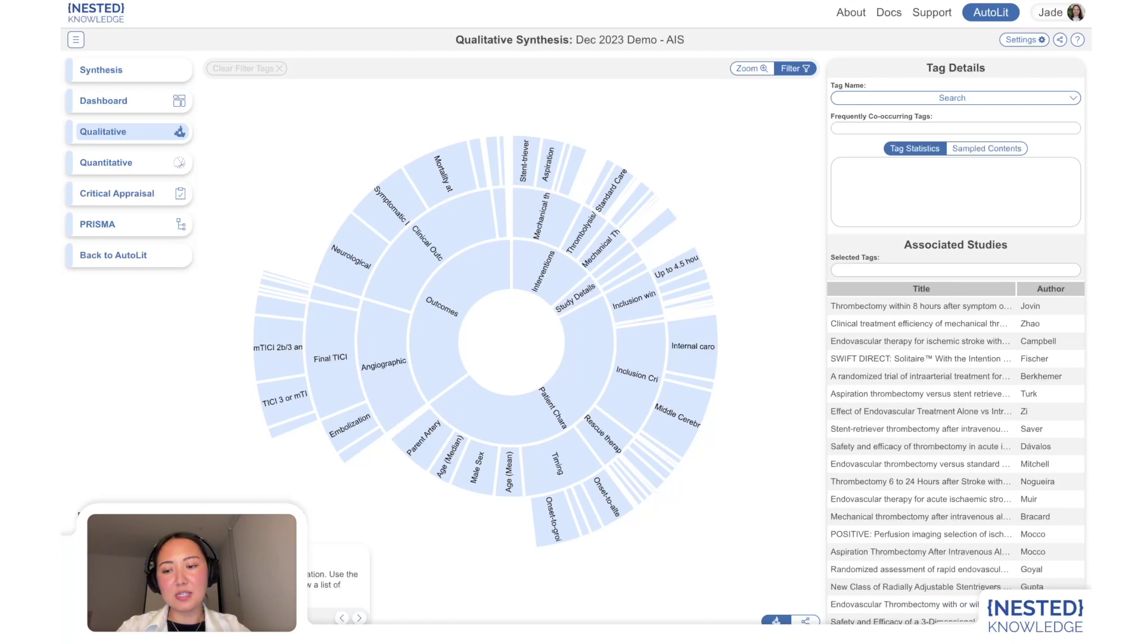
Open the insight "Mortality in Thrombectomy patients unaffected by Standard Medical Therapy", read its description, and collapse the insights list
left_click(316, 509)
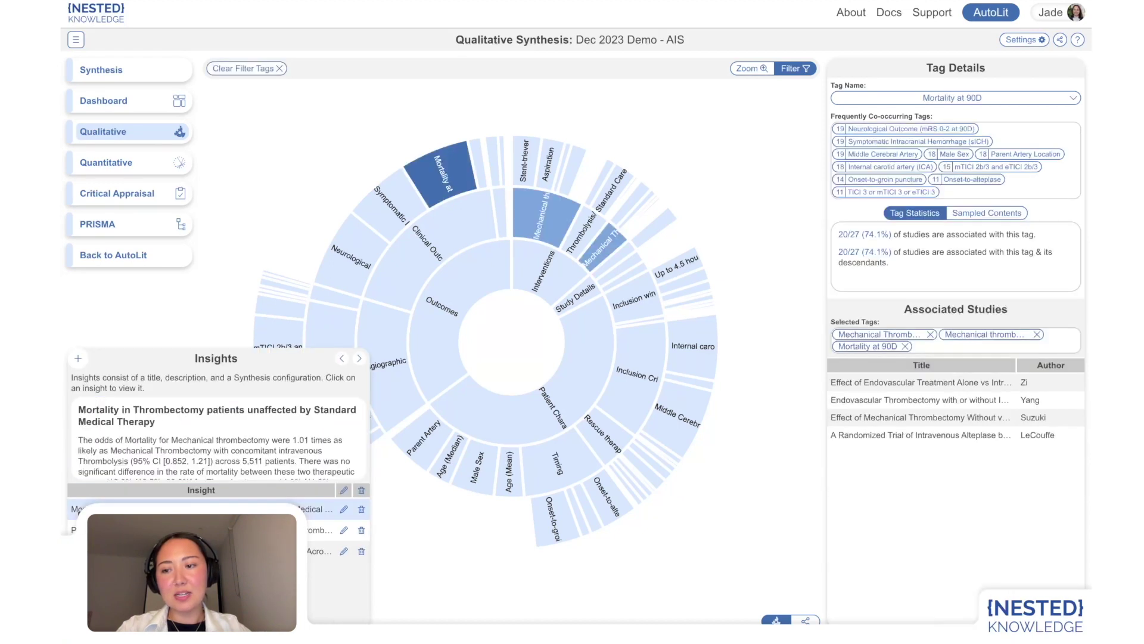
scroll(159, 453, "down", 1)
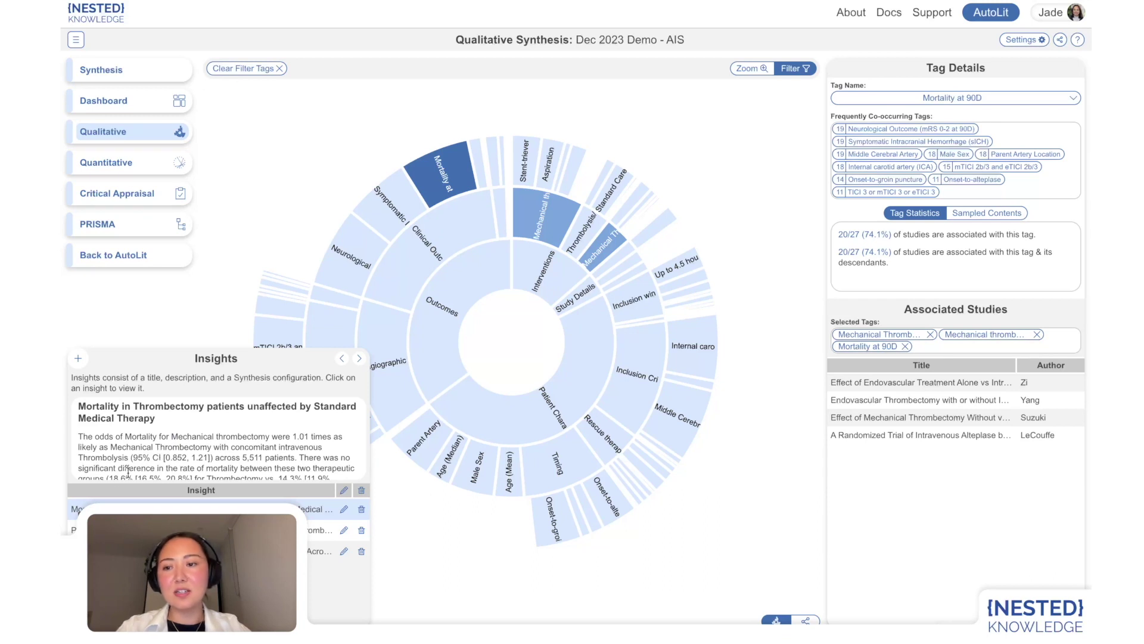
scroll(142, 464, "up", 1)
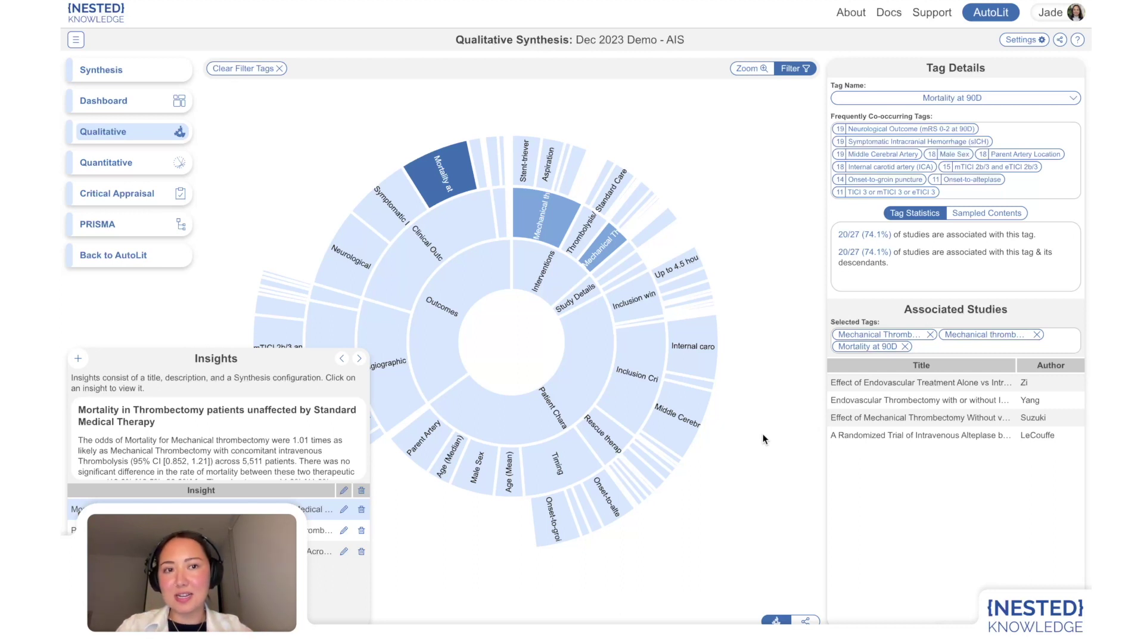
left_click(186, 365)
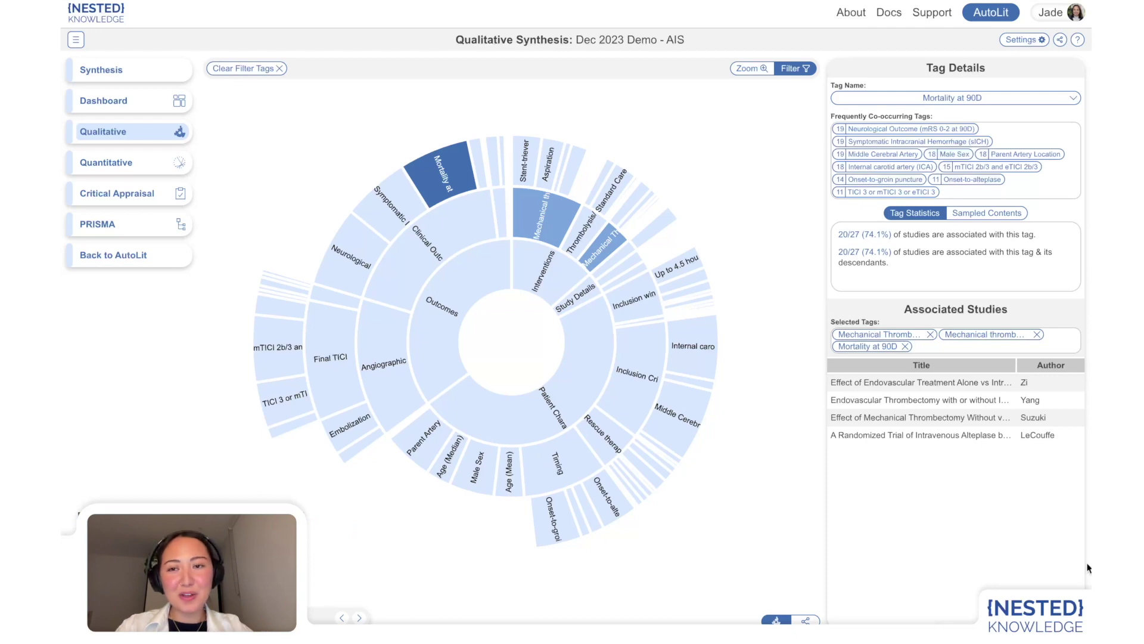